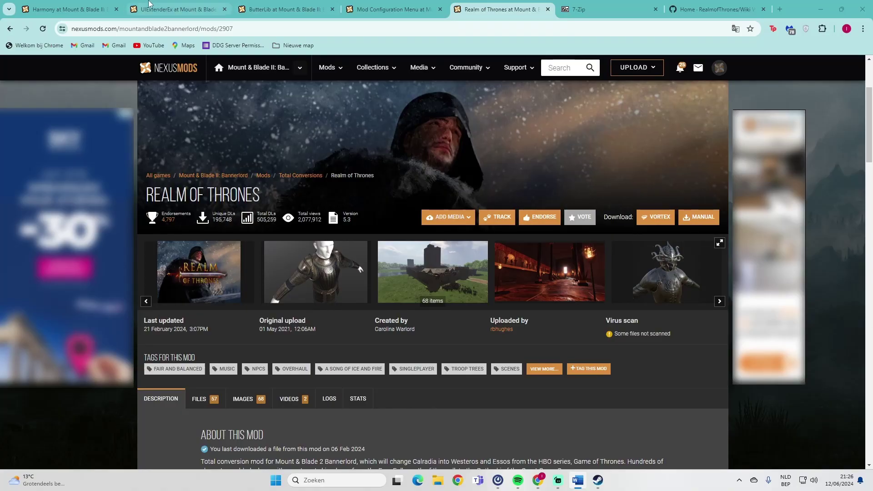
Bring up the Harmony mod page for Bannerlord on Nexus Mods.
left_click(91, 7)
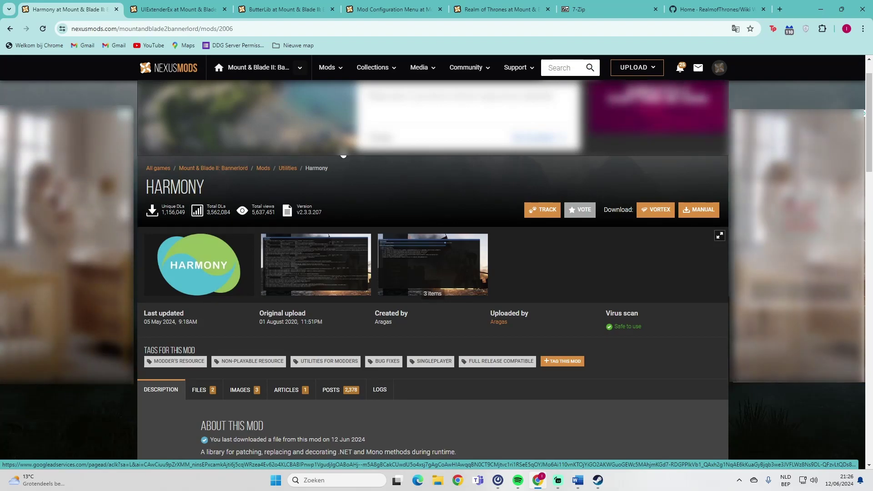
Move on to the UIExtenderEx v2.11.0 mod page with Ctrl+Tab.
key("ctrl+Tab")
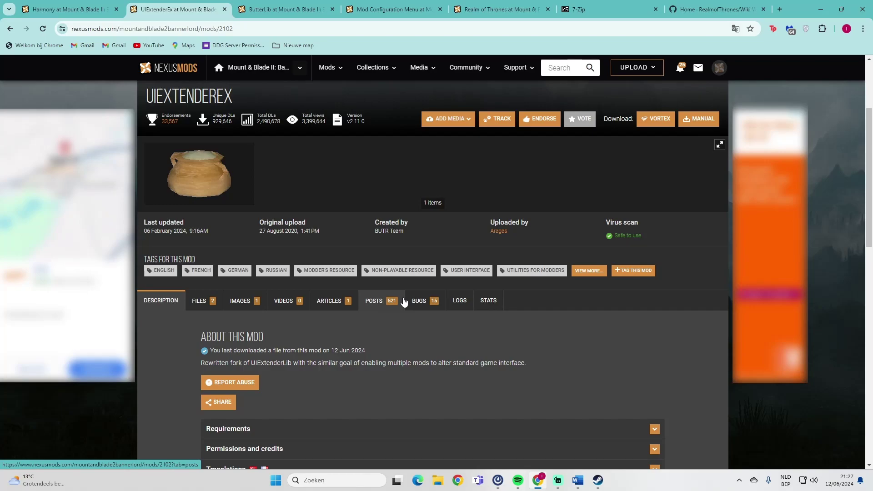
Look over the ButterLib page, then bring up the Mod Configuration Menu v5.10.1 page.
key("ctrl+Tab")
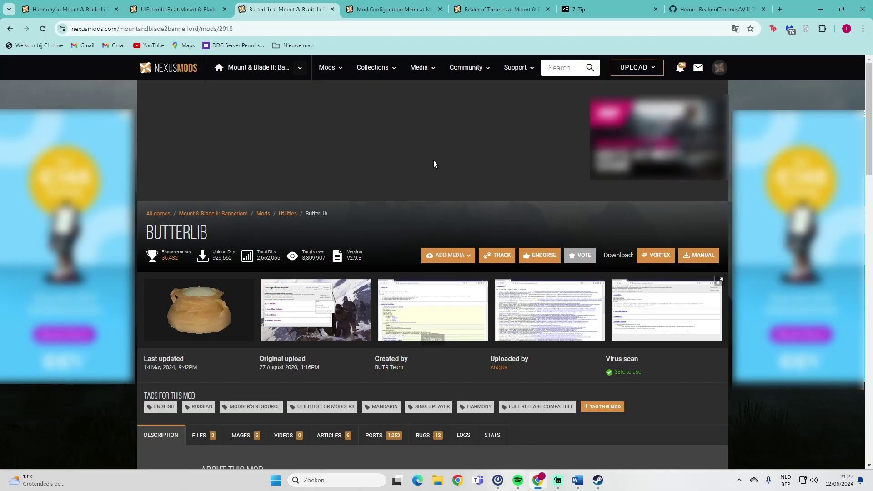
left_click(390, 9)
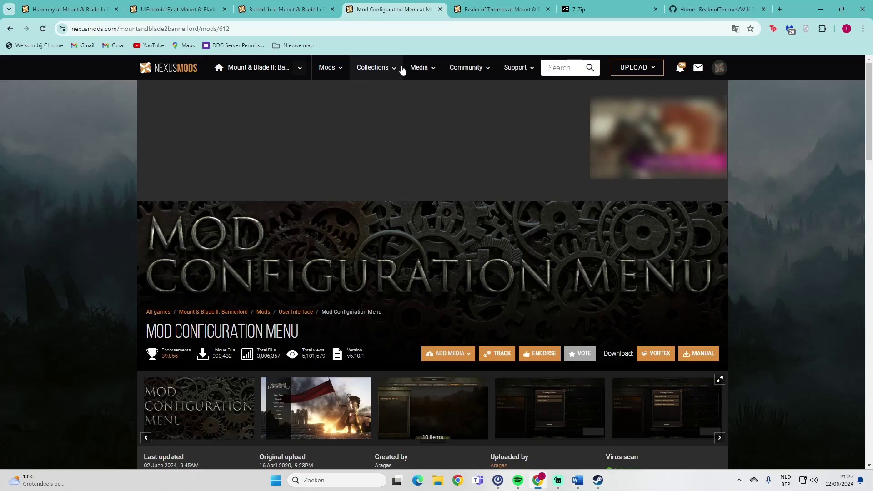
Revisit the Realm of Thrones mod page and then the 7-Zip website.
left_click(482, 4)
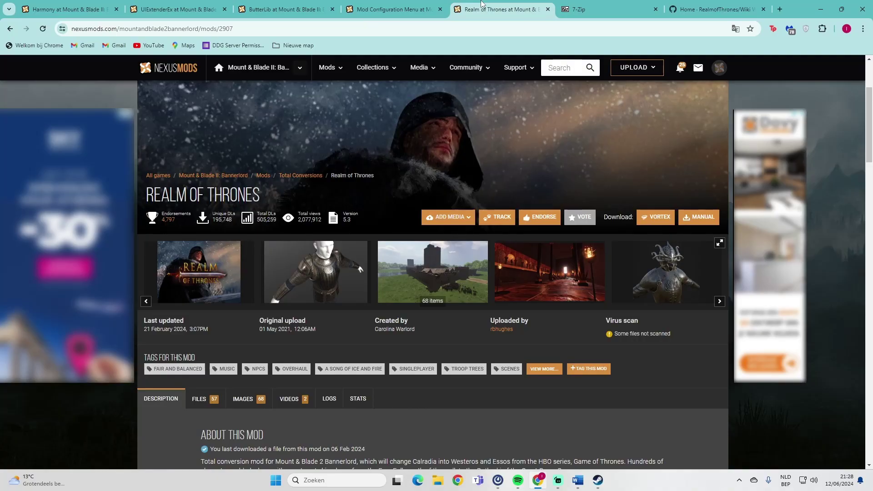
left_click(598, 4)
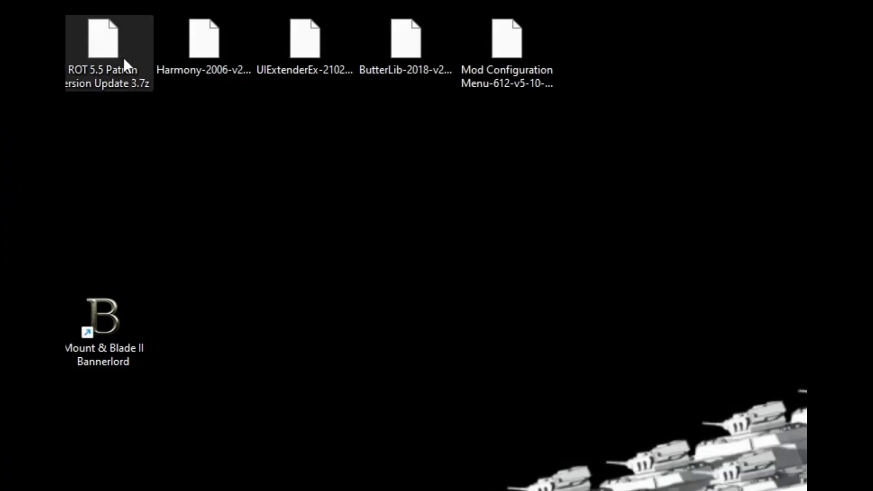
Reach the 7-Zip extract options for the ROT 5.5 archive through the full context menu.
right_click(86, 71)
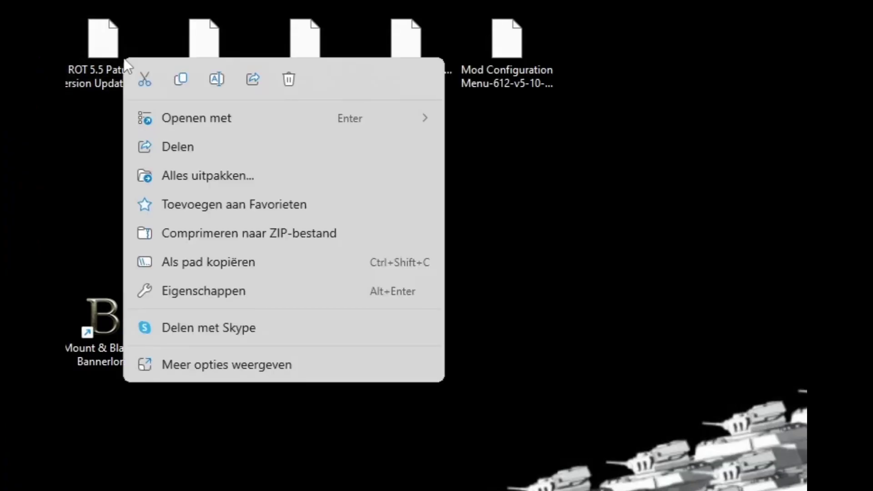
left_click(273, 375)
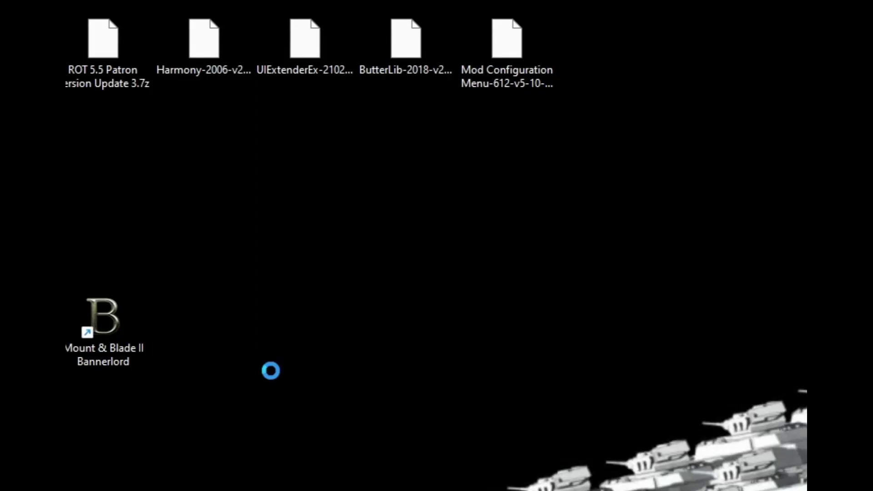
mouse_move(205, 181)
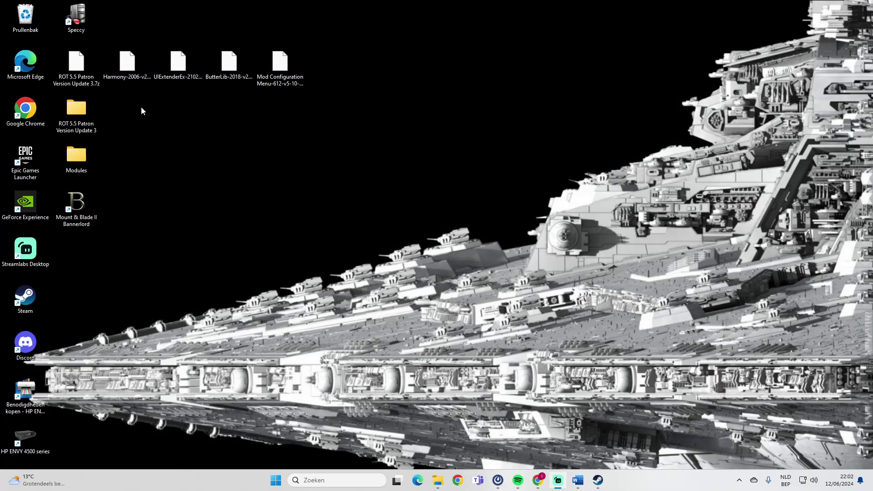
Check the extracted Modules folder's four dependency folders, close it, and return to Steam.
double_click(89, 162)
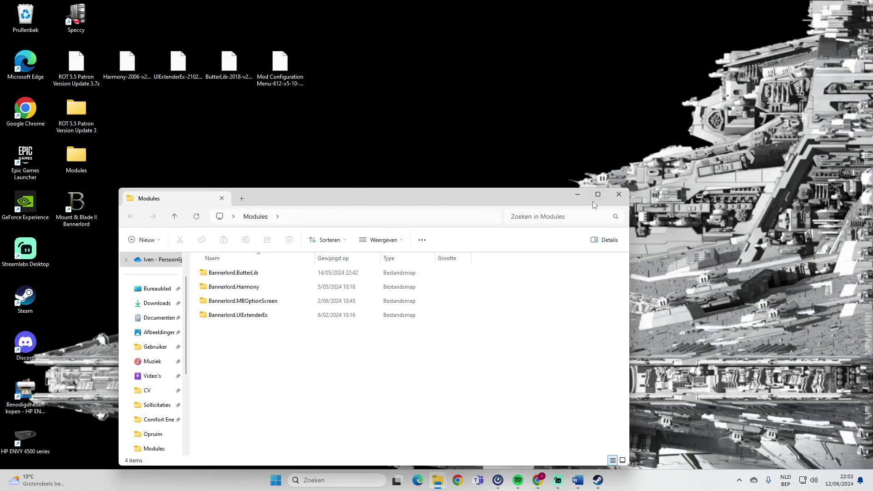
left_click(615, 200)
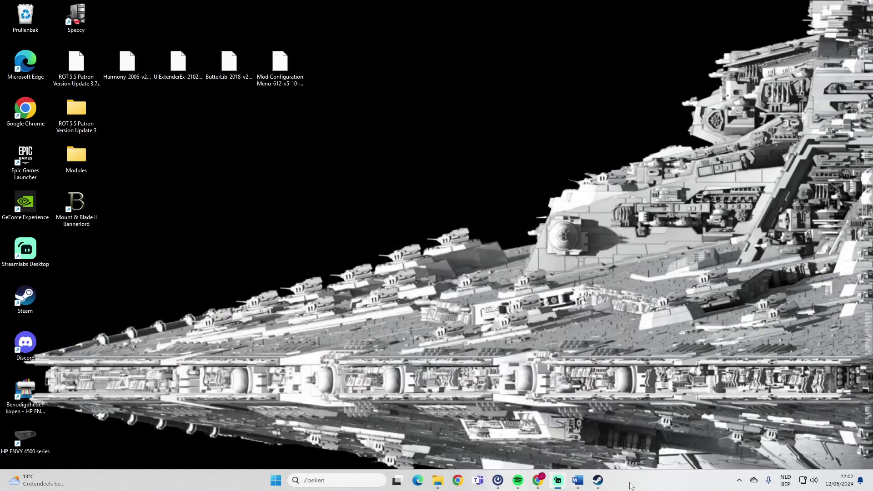
left_click(603, 487)
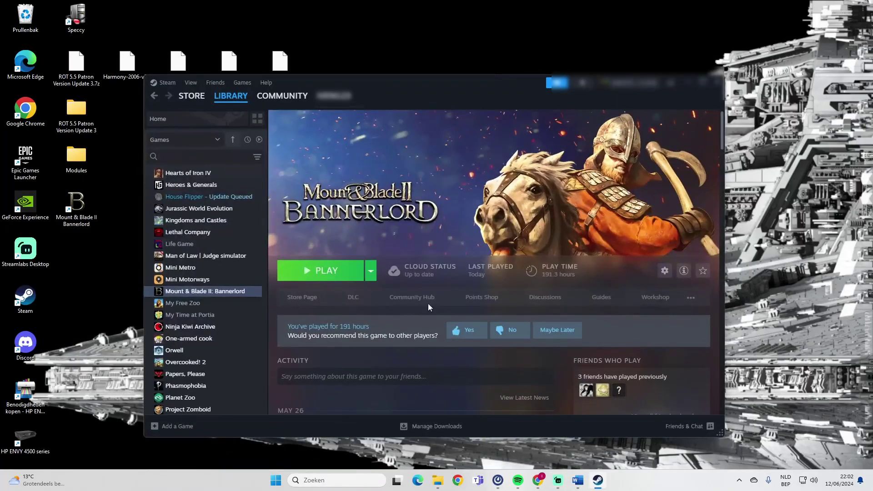
Browse Bannerlord's local files from Steam and enter the game's Modules folder.
right_click(237, 293)
mouse_move(257, 346)
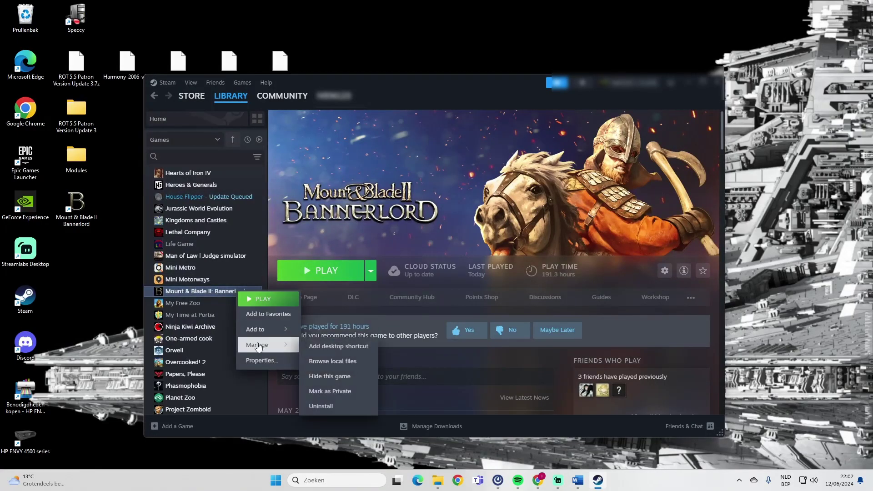
left_click(326, 361)
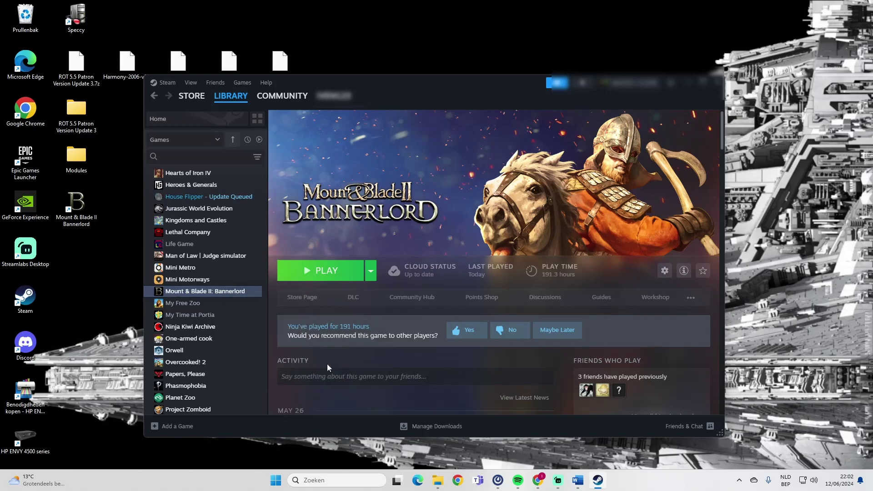
left_click_drag(398, 201, 561, 66)
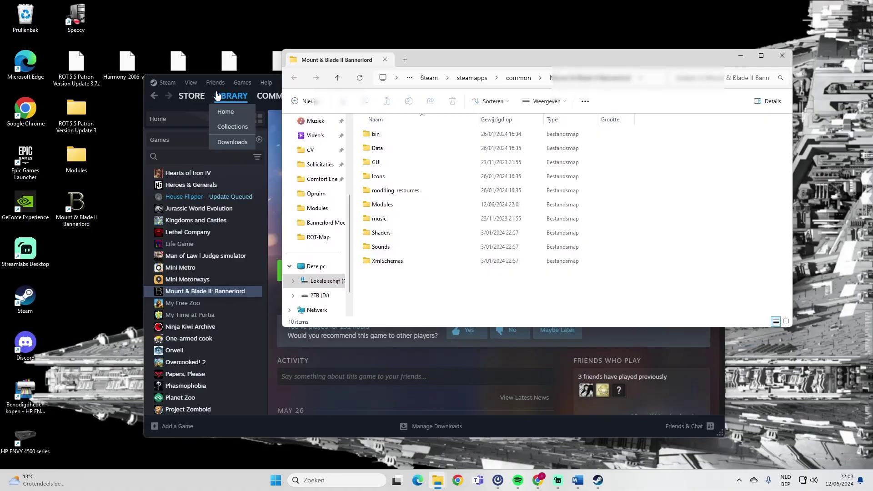
double_click(466, 209)
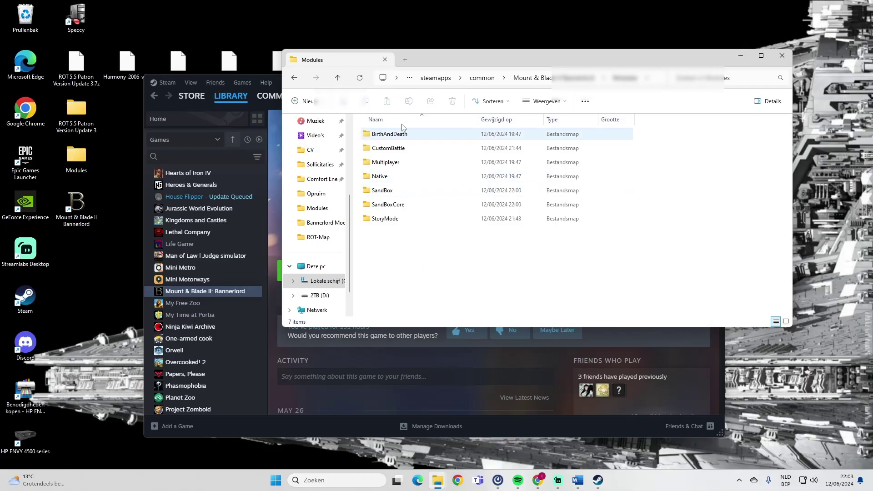
Open the ROT 5.5 Patron Version Update 3 folder beside the game's Modules window.
left_click_drag(437, 59, 456, 66)
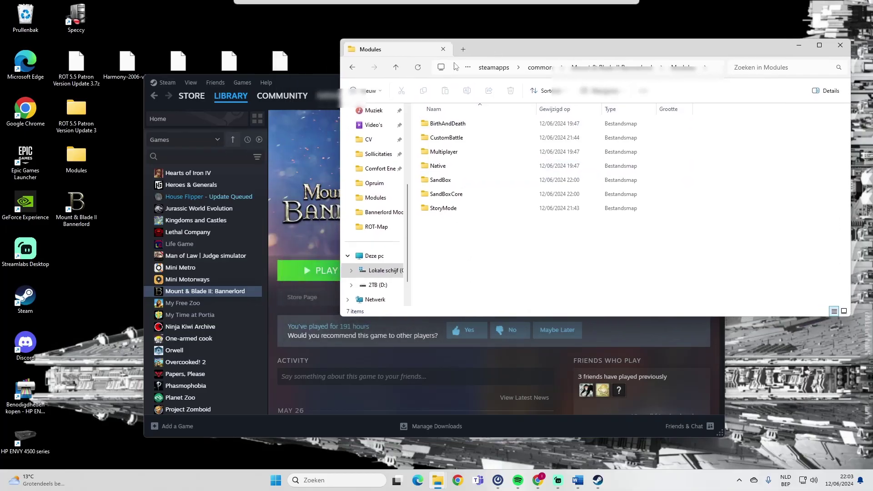
double_click(93, 118)
left_click_drag(580, 43, 593, 29)
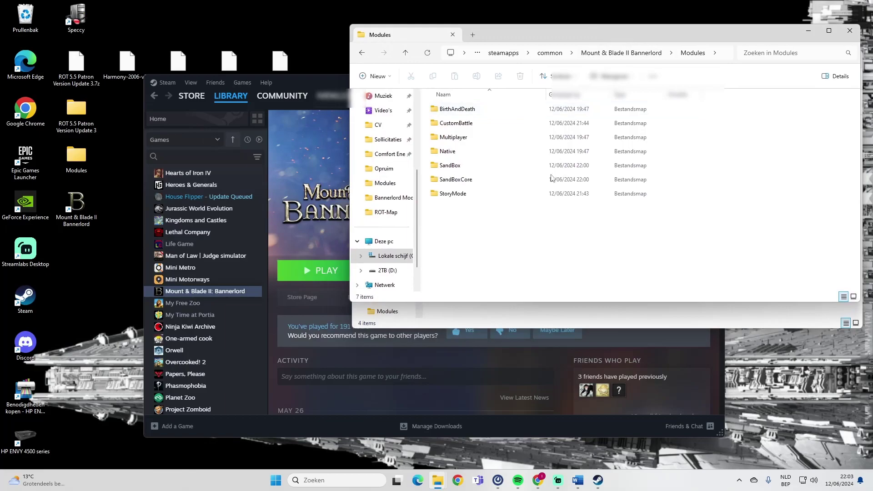
left_click(529, 295)
left_click_drag(566, 63, 302, 301)
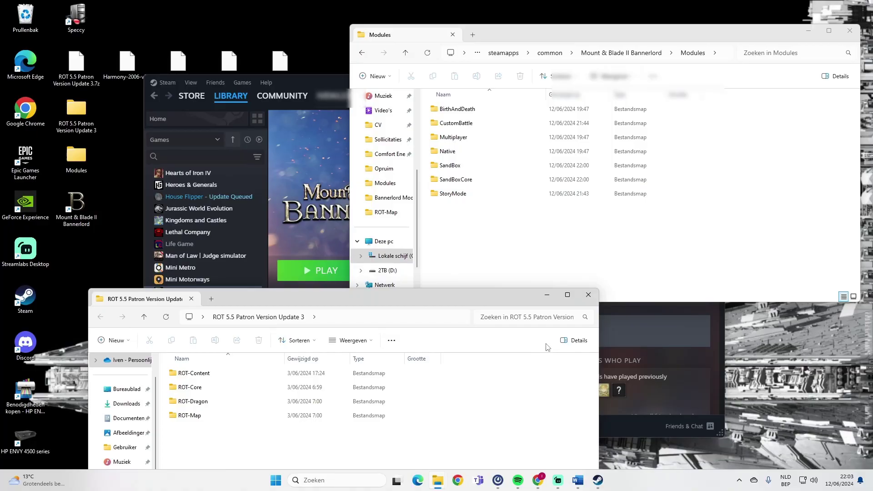
Move ROT-Content, ROT-Core, ROT-Dragon and ROT-Map into Bannerlord's Modules folder.
left_click_drag(252, 373, 758, 201)
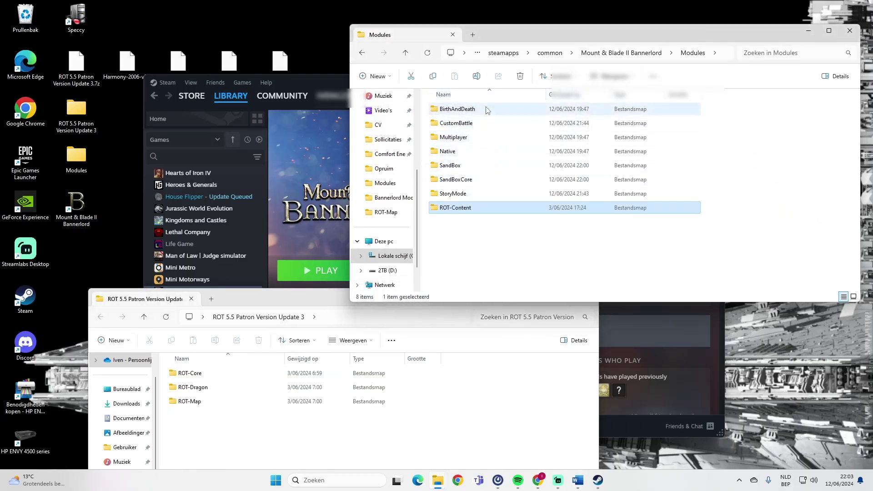
left_click(232, 378)
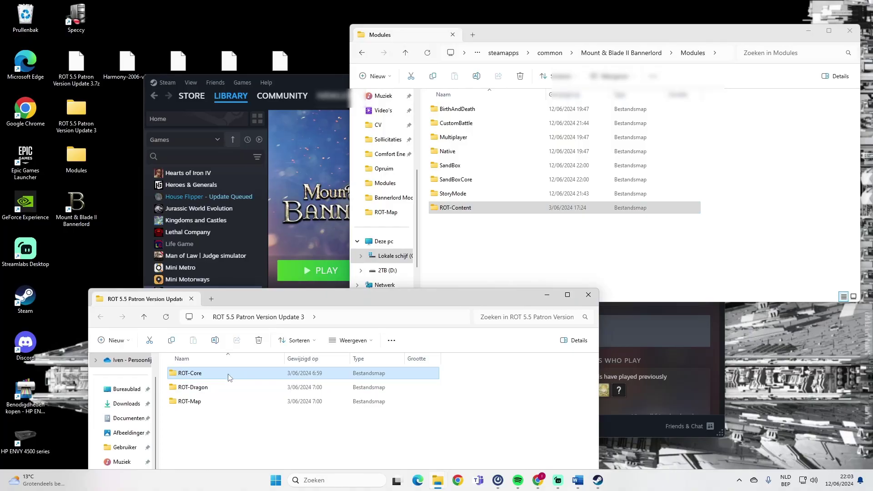
left_click_drag(231, 378, 670, 241)
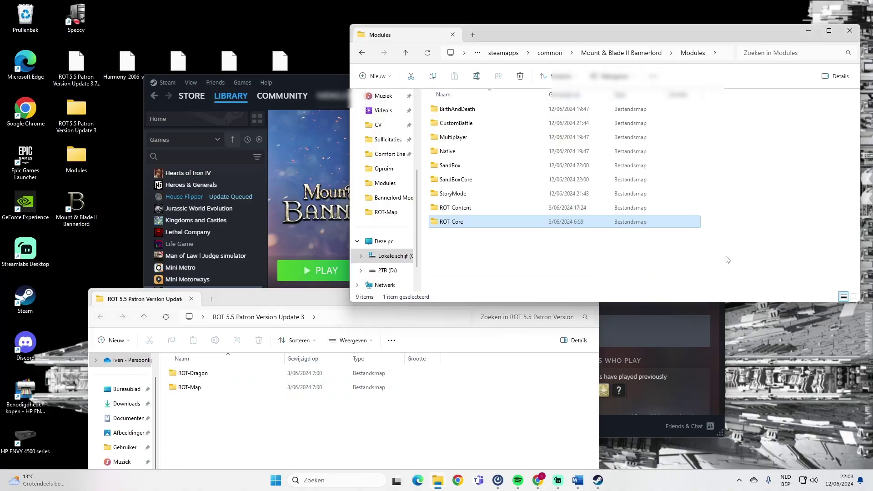
left_click_drag(232, 376, 669, 258)
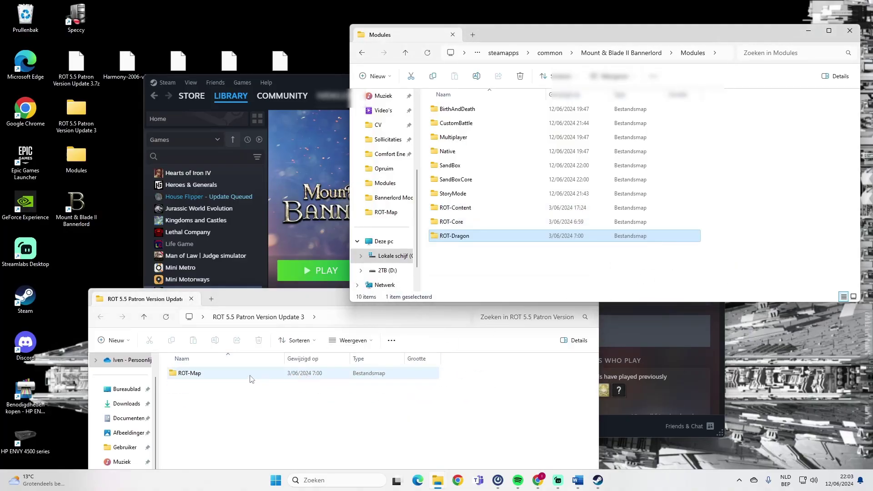
left_click(251, 378)
double_click(251, 378)
key("alt+Left")
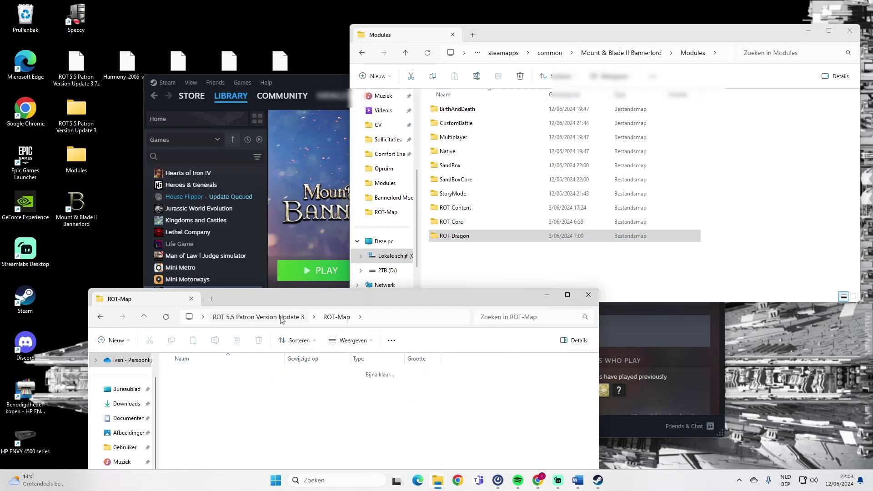
left_click_drag(236, 377, 601, 249)
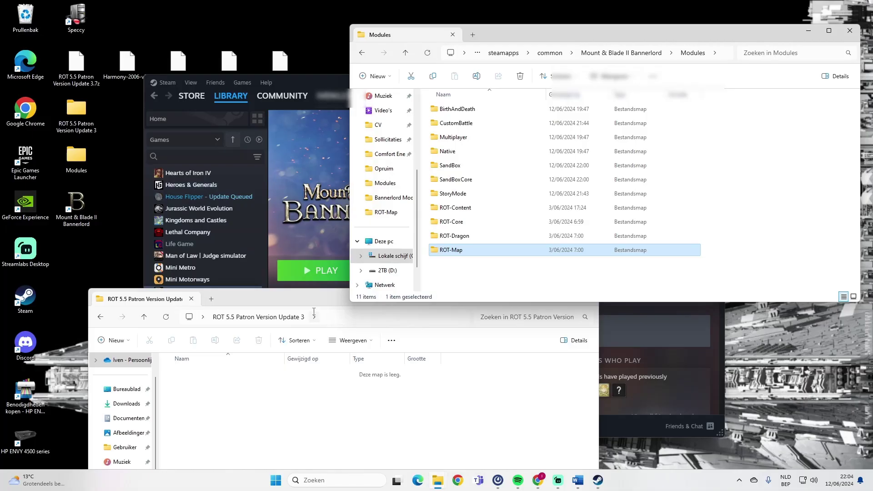
left_click(350, 304)
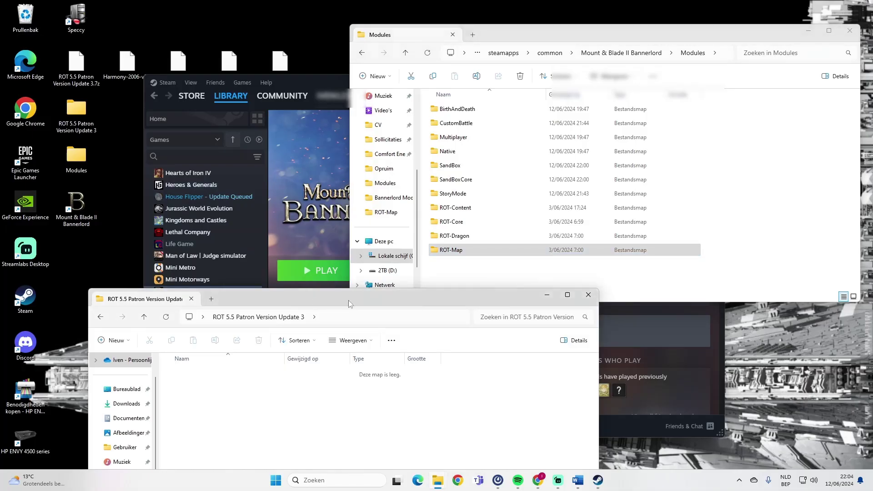
Close the emptied ROT patch window and dismiss the ROT.dll load error.
left_click(588, 293)
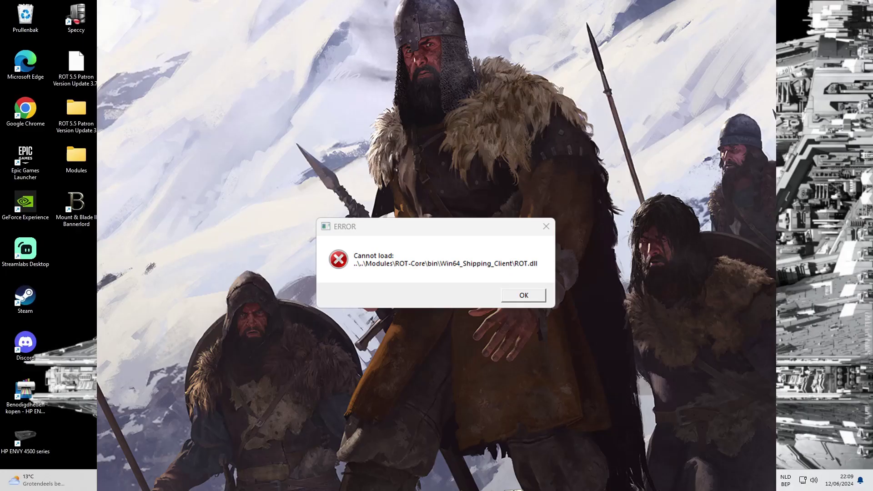
key("Return")
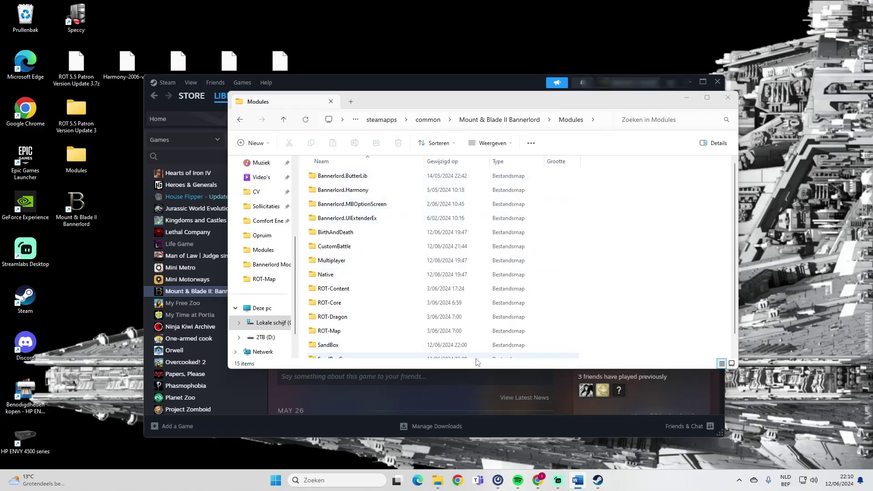
Go to Bannerlord.ButterLib\bin\Win64_Shipping_Client and show that folder's Properties (Eigenschappen).
left_click(415, 177)
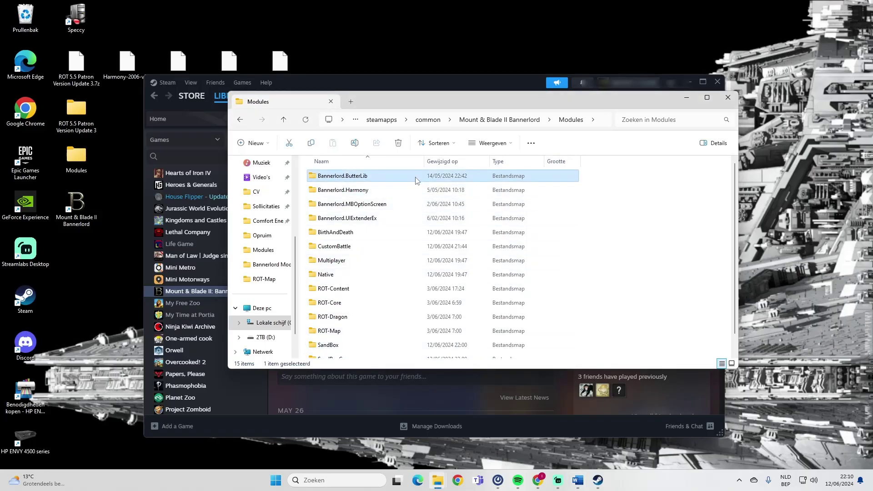
double_click(415, 178)
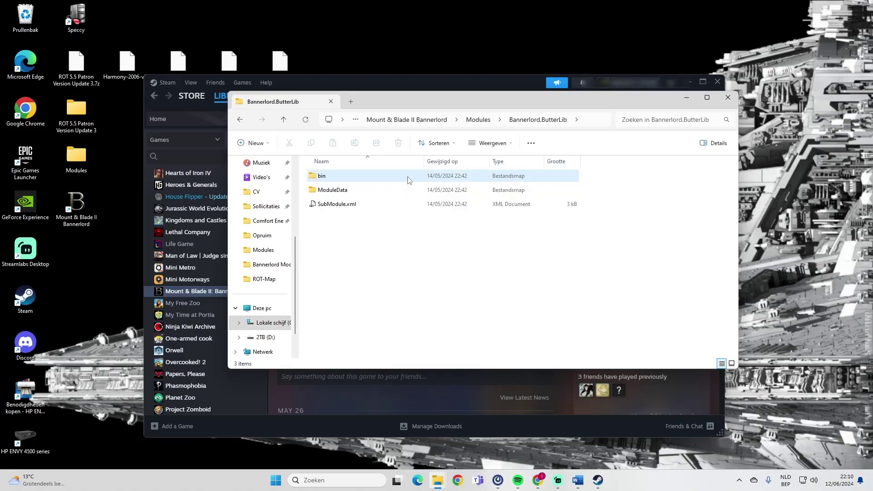
double_click(409, 179)
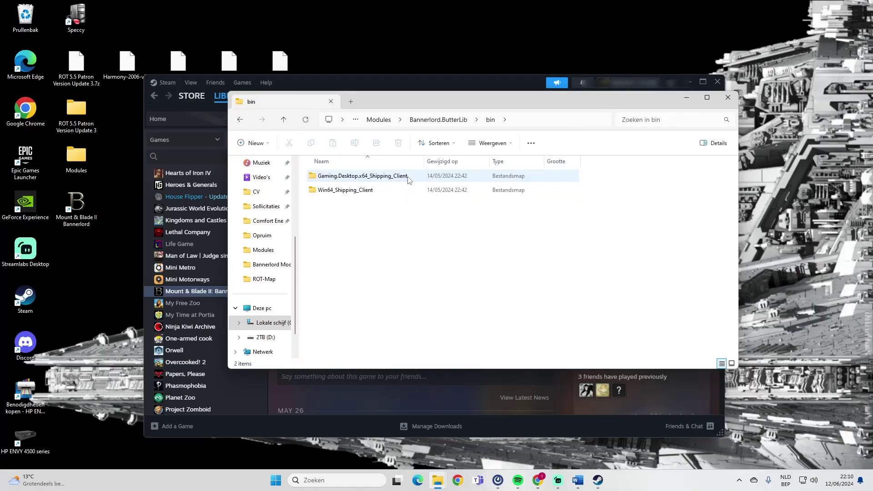
double_click(366, 191)
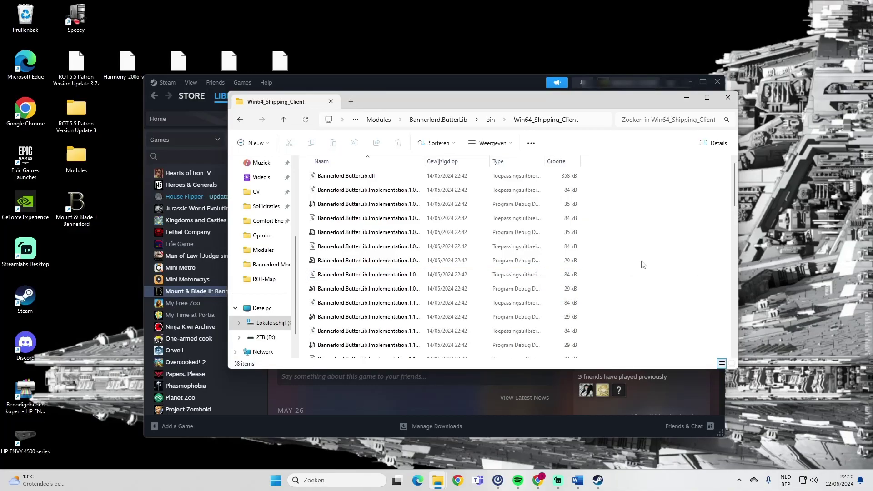
right_click(407, 178)
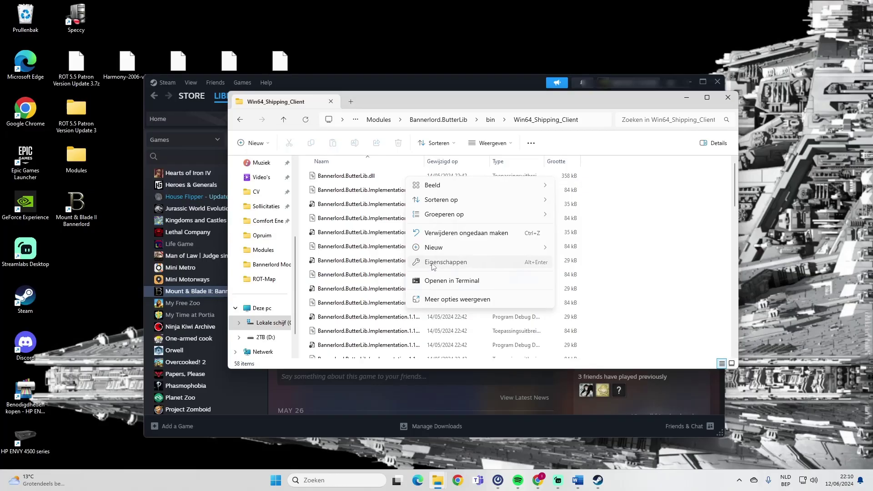
left_click(417, 266)
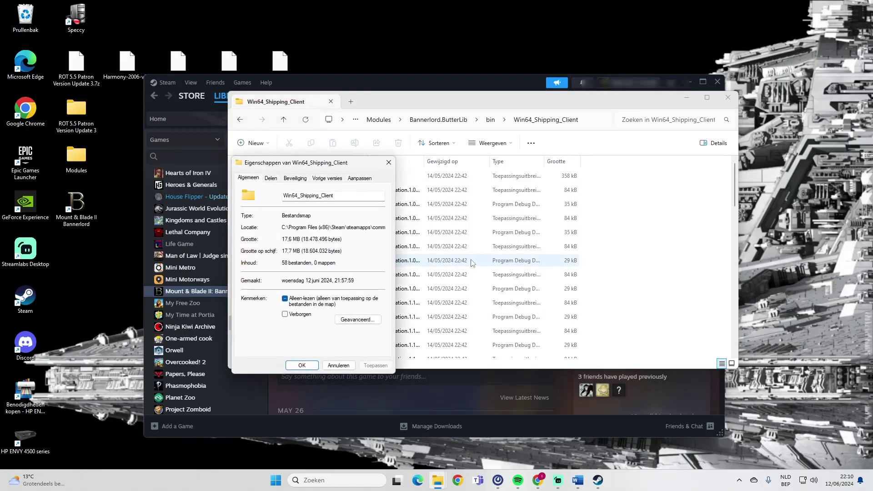
Review the Win64_Shipping_Client folder's security permissions on the Beveiliging tab, then close its properties.
left_click(295, 179)
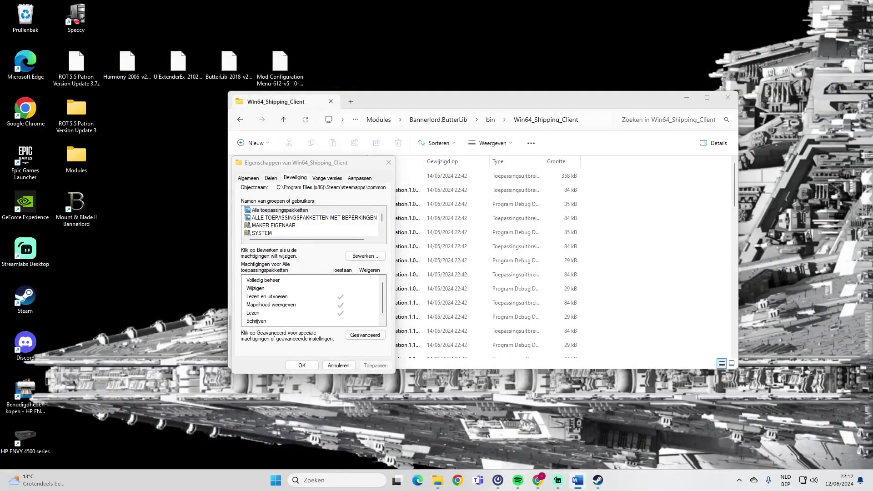
left_click(388, 162)
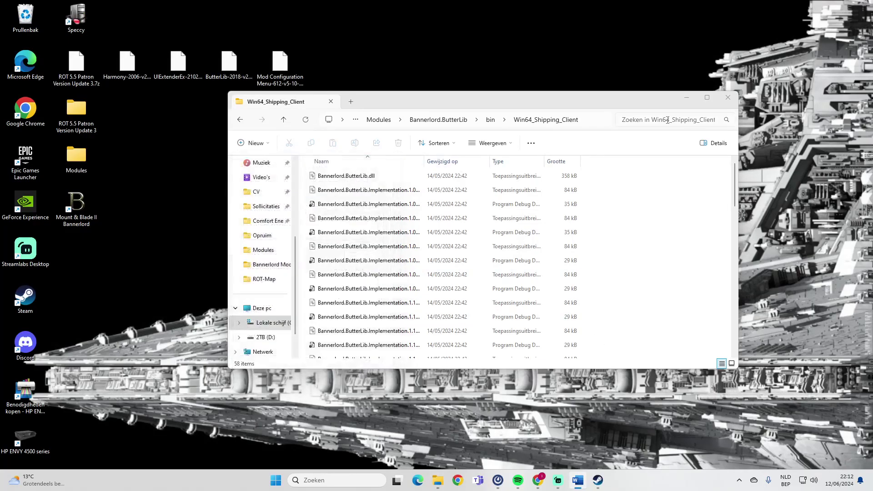
left_click(598, 480)
Launch Bannerlord from Steam and browse the launcher's list of installed mods.
left_click(321, 273)
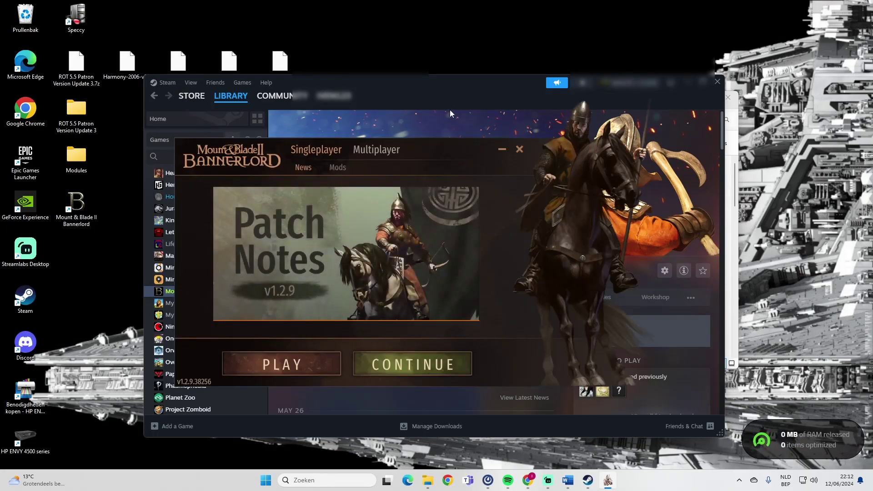
left_click(339, 168)
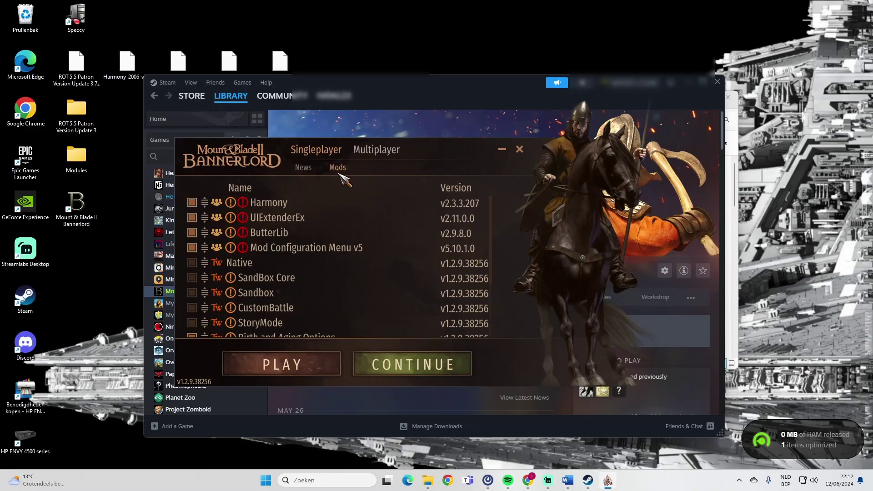
scroll(425, 226, "down", 5)
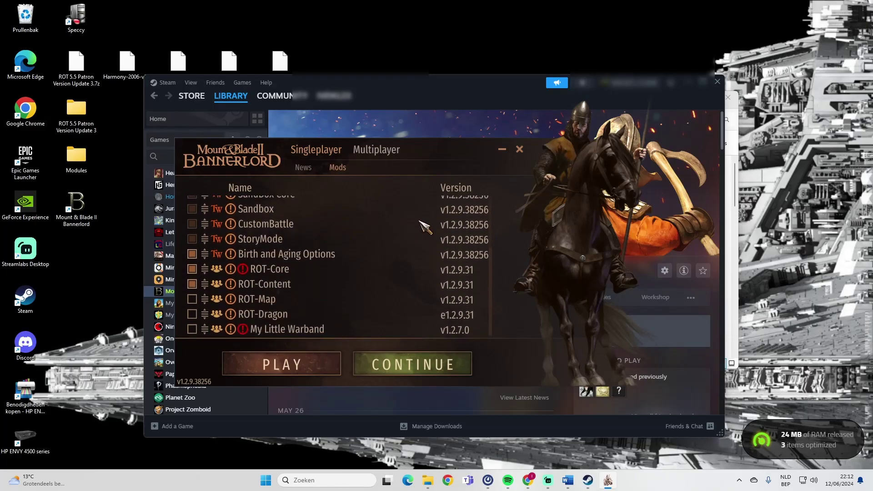
scroll(426, 230, "up", 5)
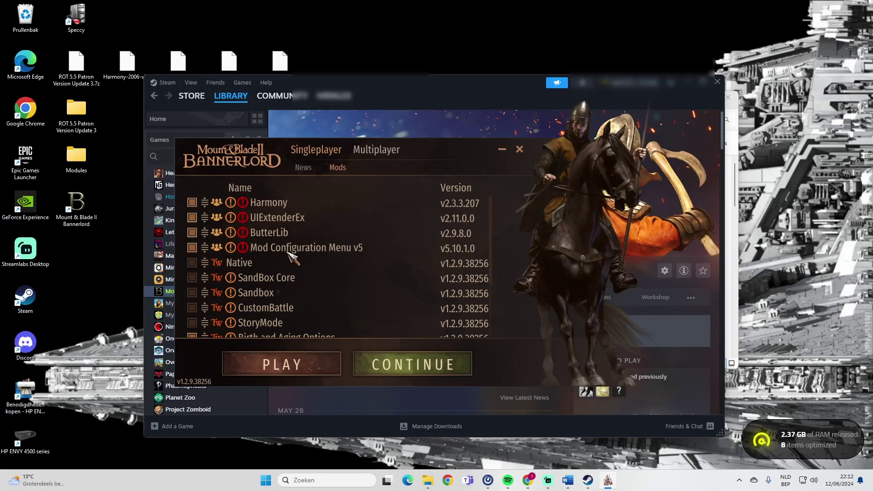
scroll(340, 247, "down", 1)
scroll(344, 249, "down", 2)
scroll(282, 220, "up", 3)
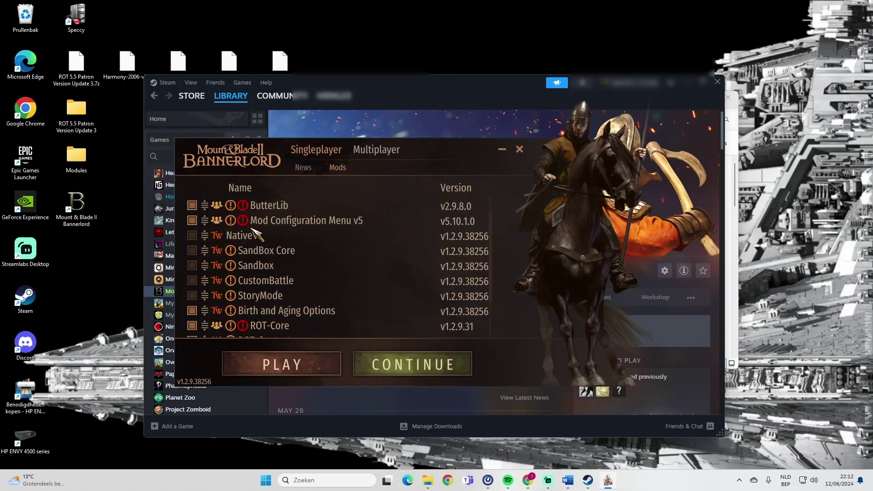
scroll(254, 236, "down", 2)
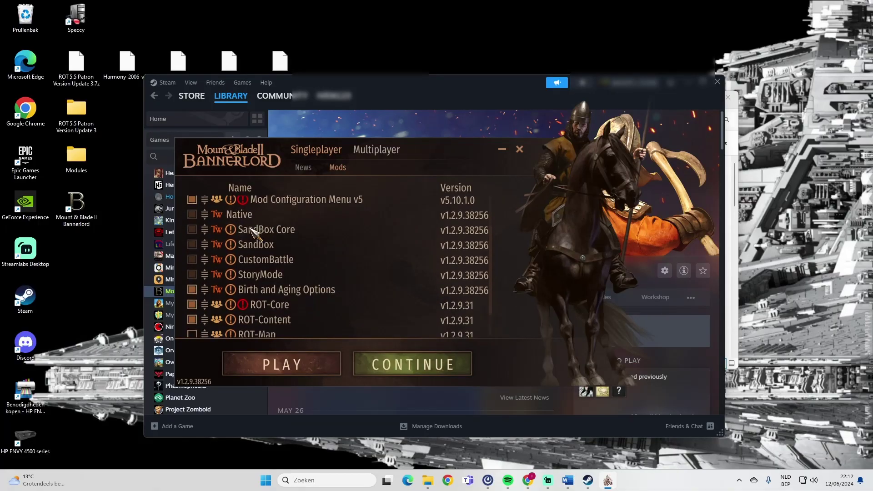
Enable the ROT-Map and ROT-Dragon mods.
mouse_move(246, 300)
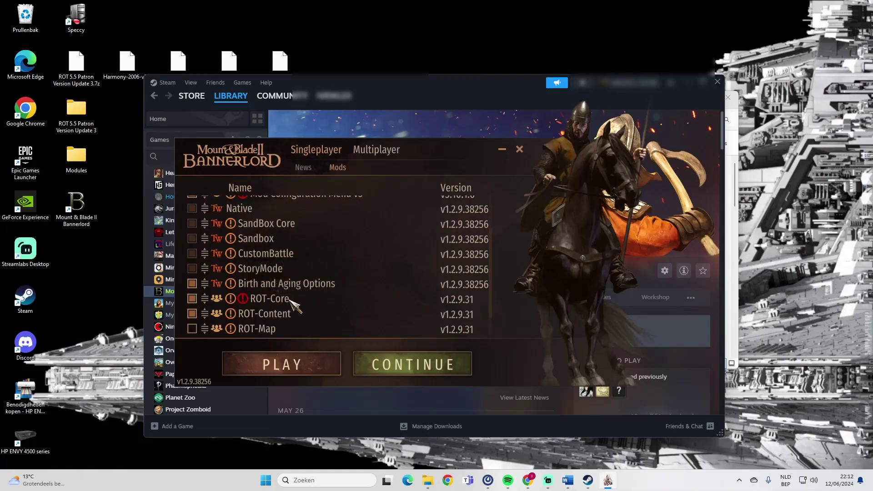
scroll(246, 300, "down", 2)
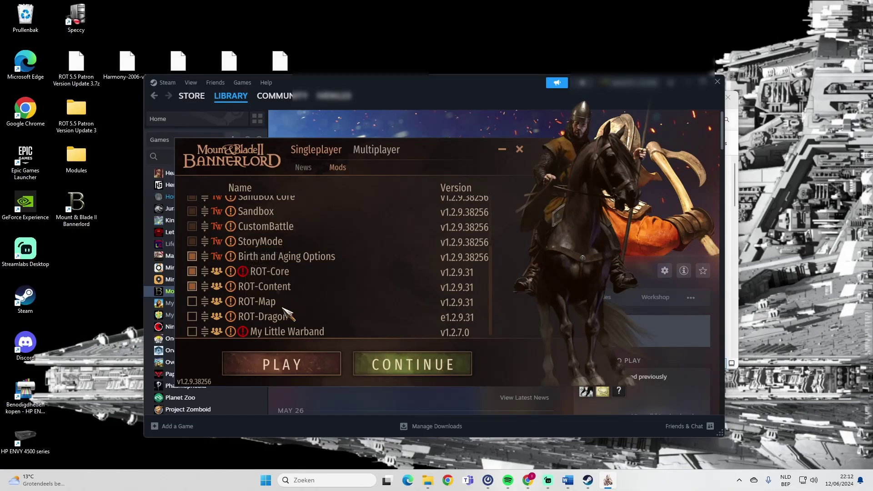
left_click(192, 301)
left_click(192, 317)
Scroll through the mod list to check that the ROT mods are enabled.
scroll(322, 284, "up", 1)
scroll(322, 285, "down", 1)
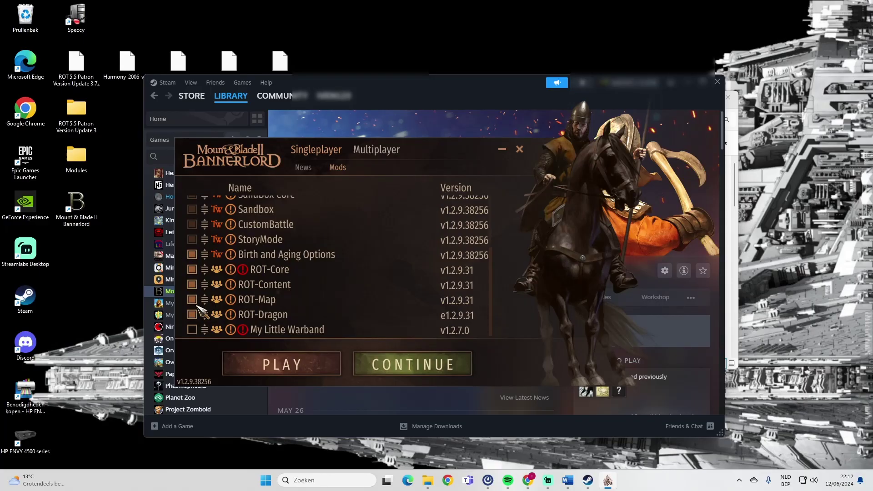
scroll(200, 312, "up", 5)
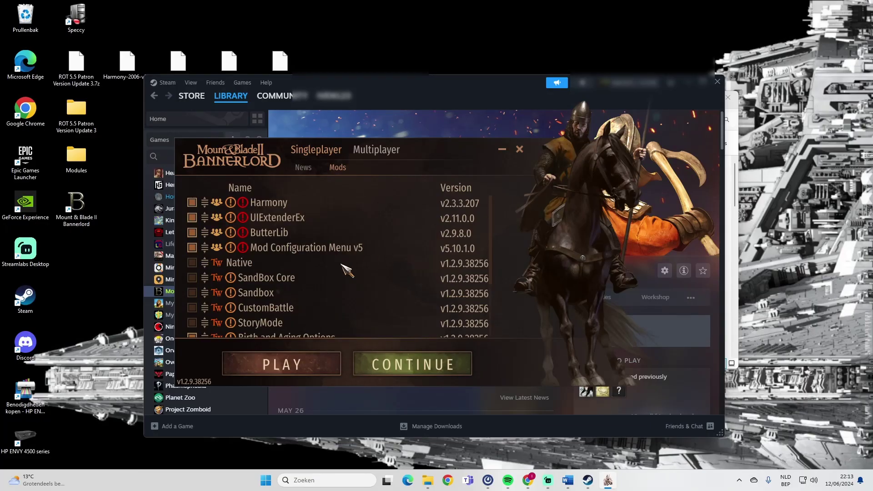
scroll(271, 281, "down", 2)
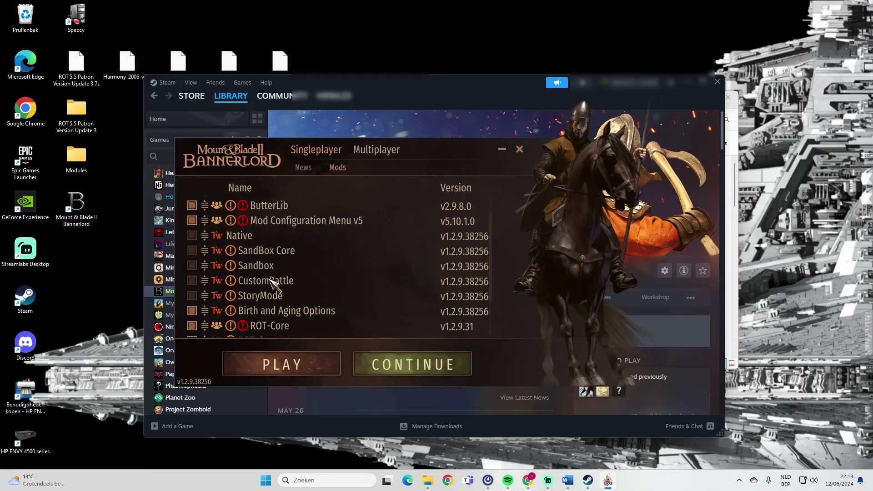
scroll(324, 292, "down", 4)
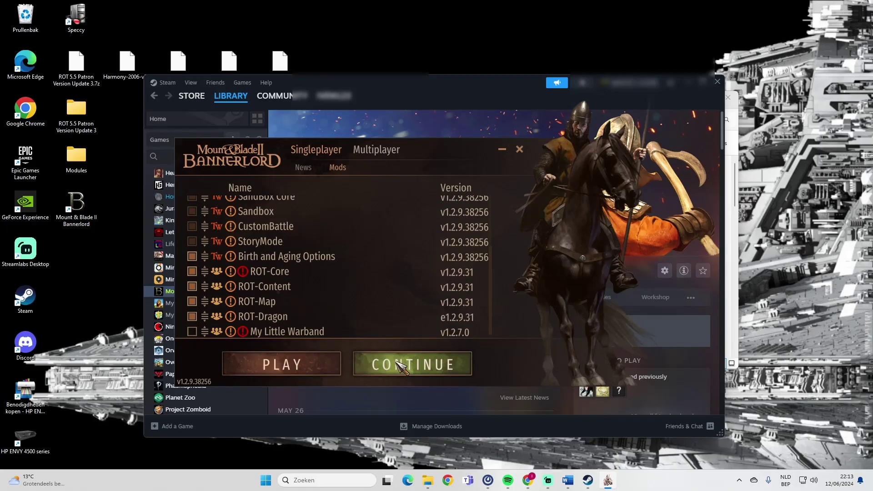
Start the game with the mods, confirming the CAUTION dependency-version warning.
left_click(336, 361)
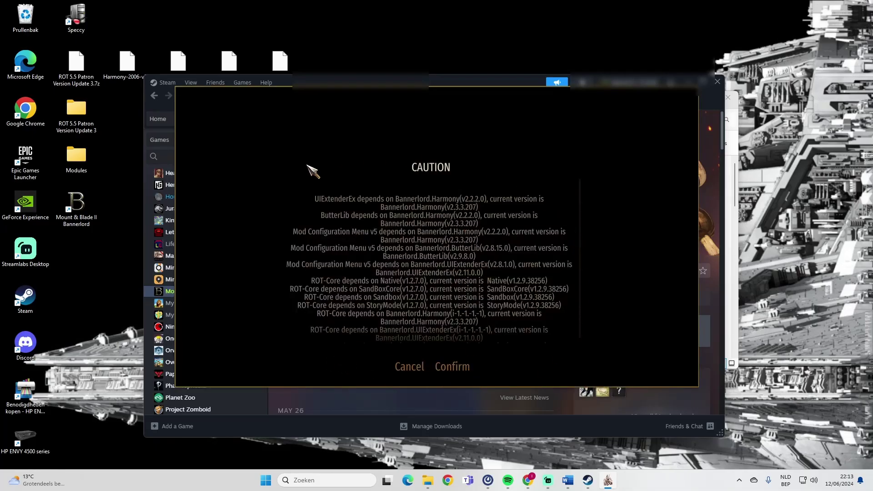
scroll(455, 297, "down", 5)
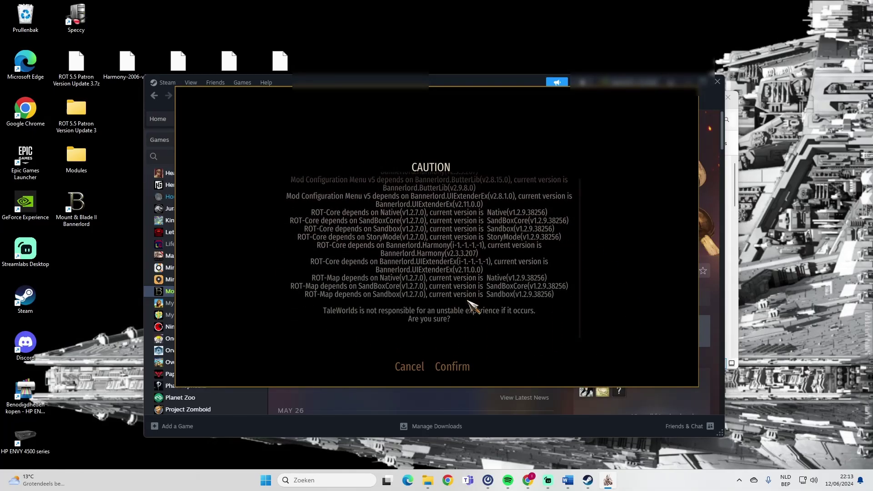
scroll(472, 307, "up", 5)
left_click(464, 367)
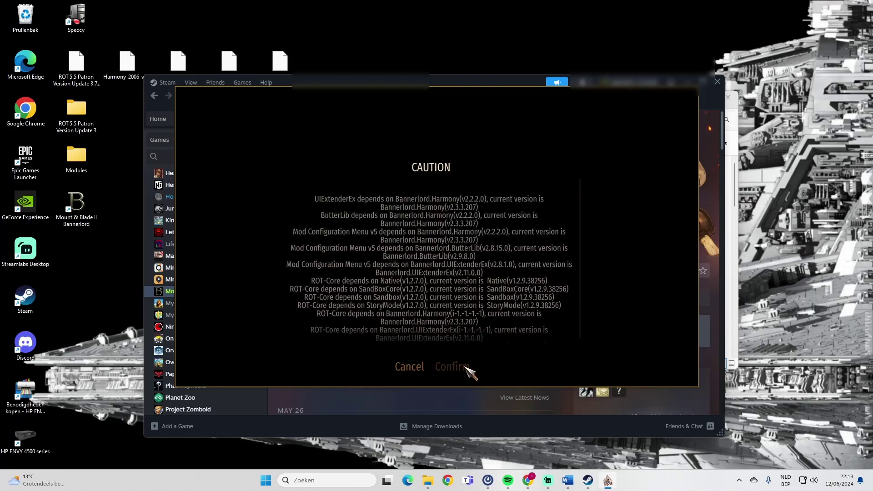